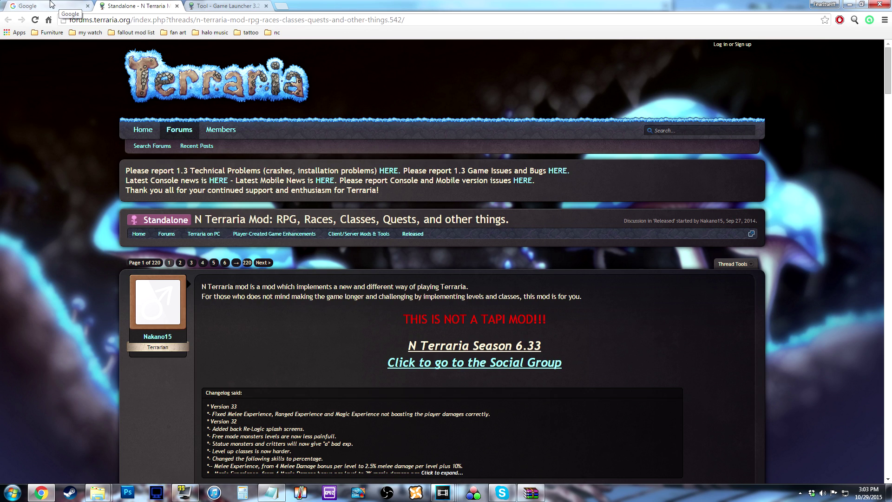
- Search Google for 'game launcher for terraria 1.3' and open the Game Launcher 3.2.1.5 forum thread
click(51, 4)
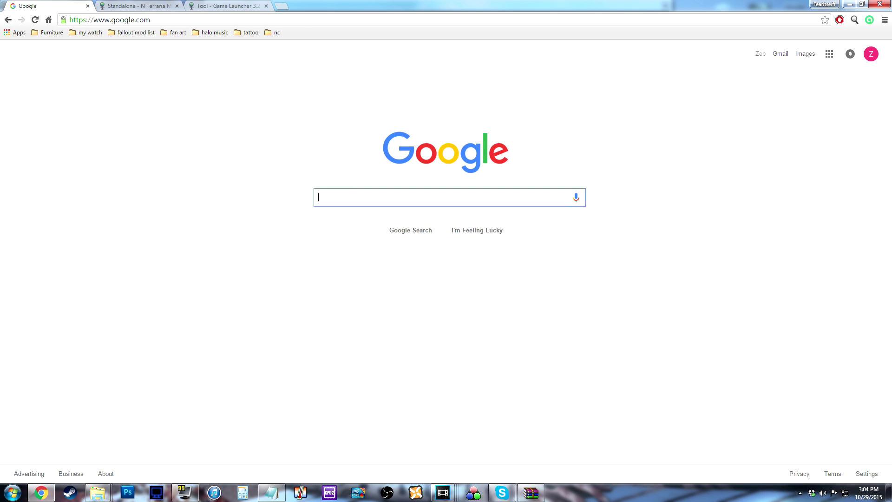
text(game l)
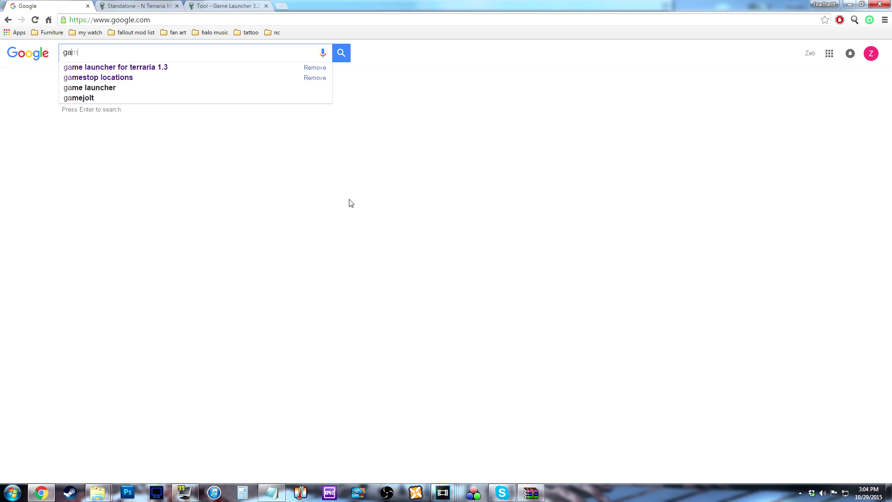
key(Tab)
key(Return)
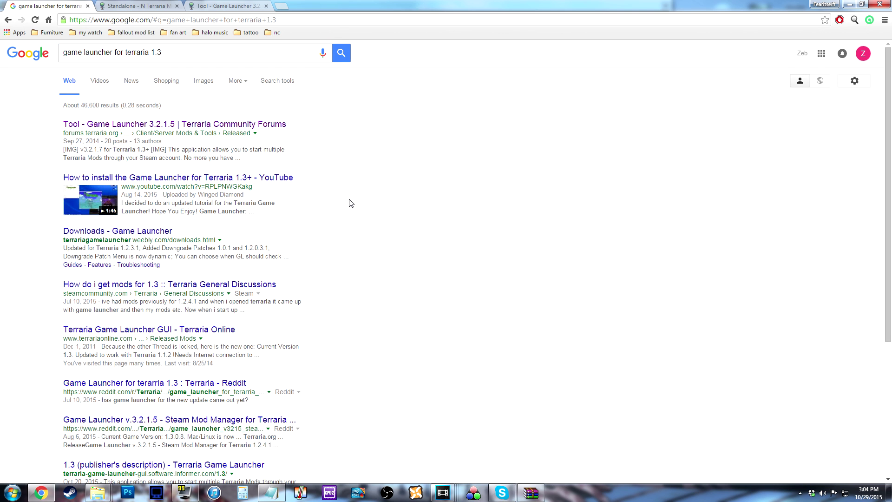
click(223, 6)
scroll(442, 183, up, 3)
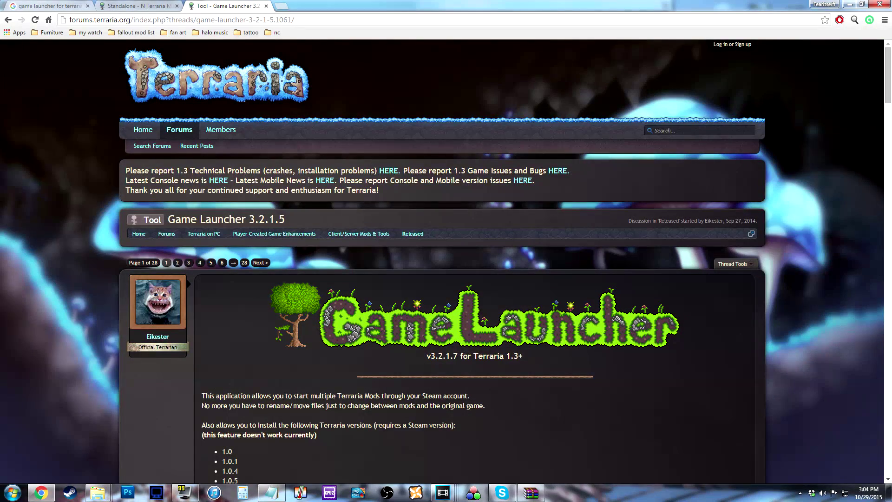
scroll(398, 275, down, 5)
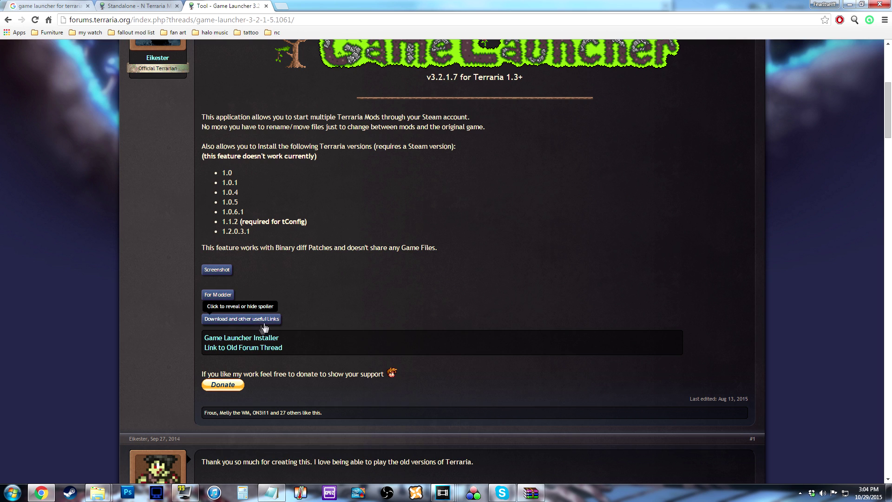
- Download the Game Launcher installer from MediaFire and run it, allowing the unverified file
click(234, 344)
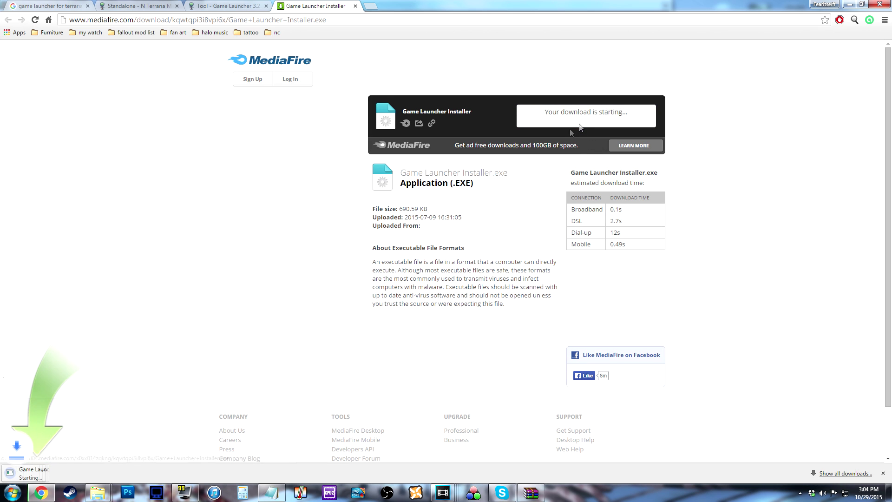
click(49, 473)
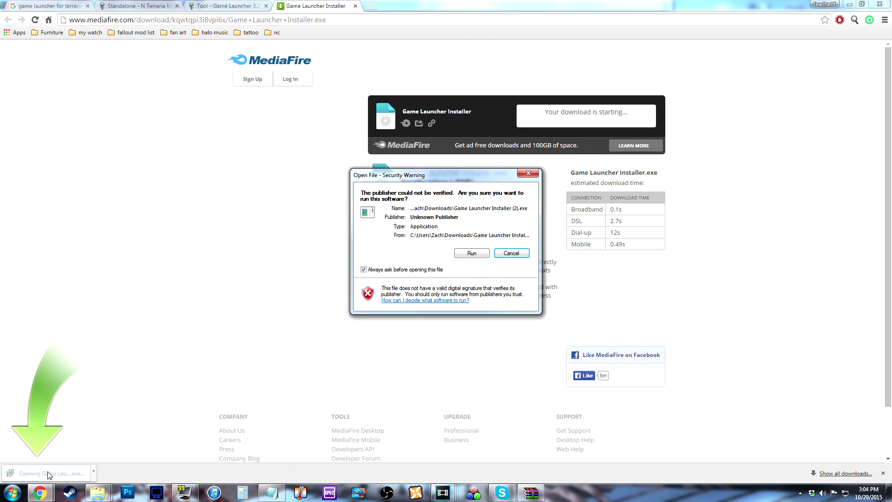
click(469, 253)
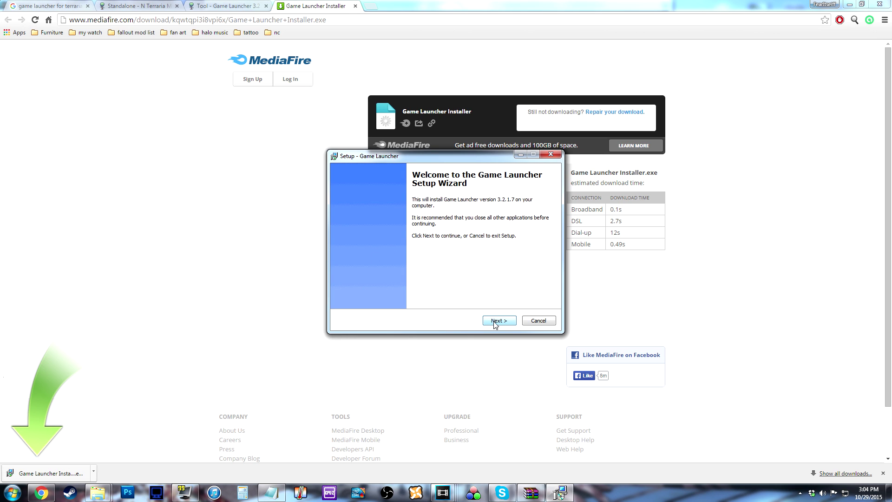
- Accept the licence and continue setup with Start Menu folder Terraria and the pdb copy kept
click(496, 323)
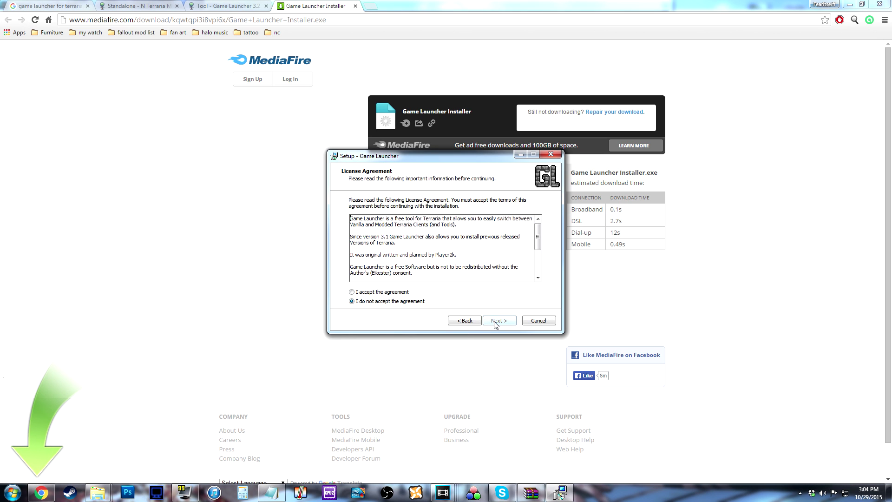
click(408, 291)
click(498, 321)
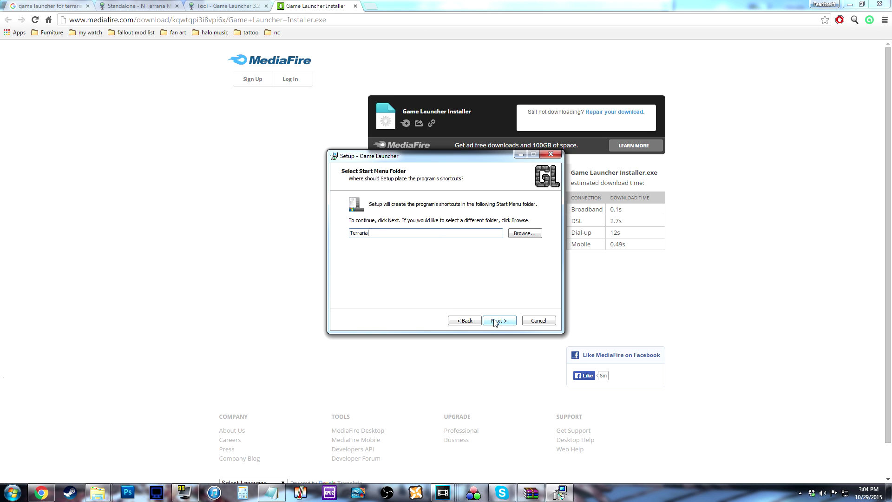
click(499, 325)
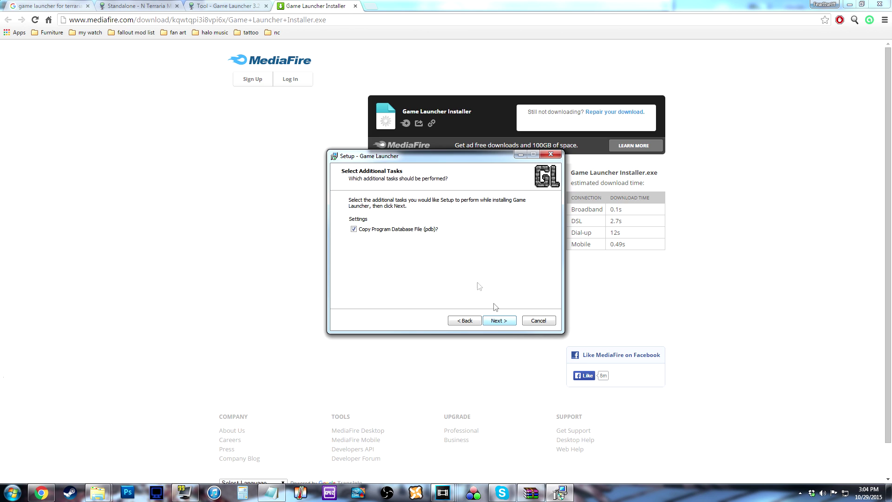
click(497, 321)
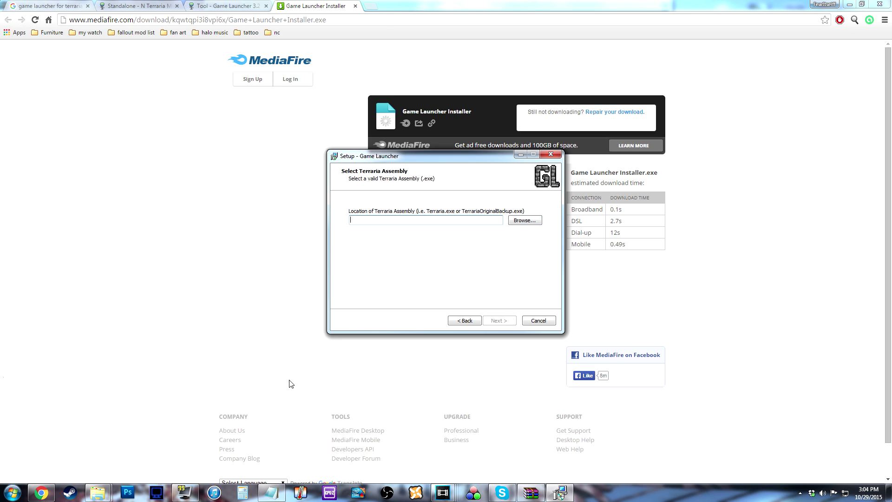
- Search Windows for Terraria, open its Documents folder, then go to the SSD 2 (H:) drive
click(12, 493)
text(terraria)
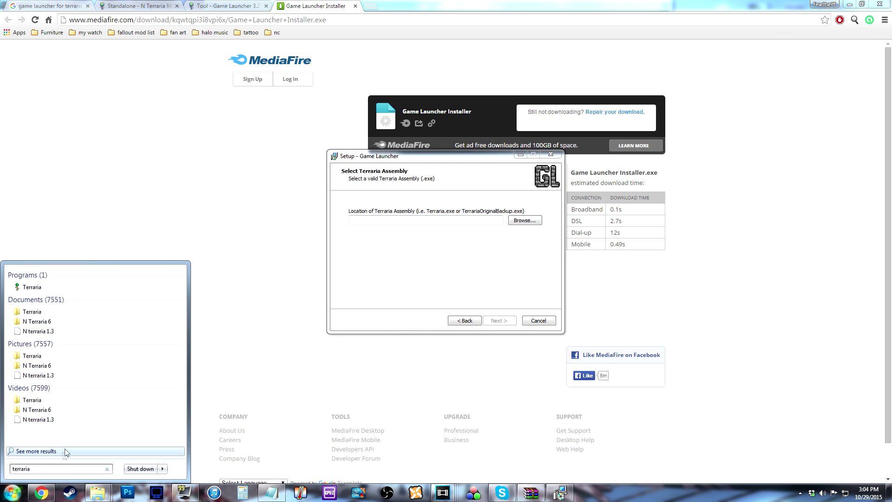
click(62, 313)
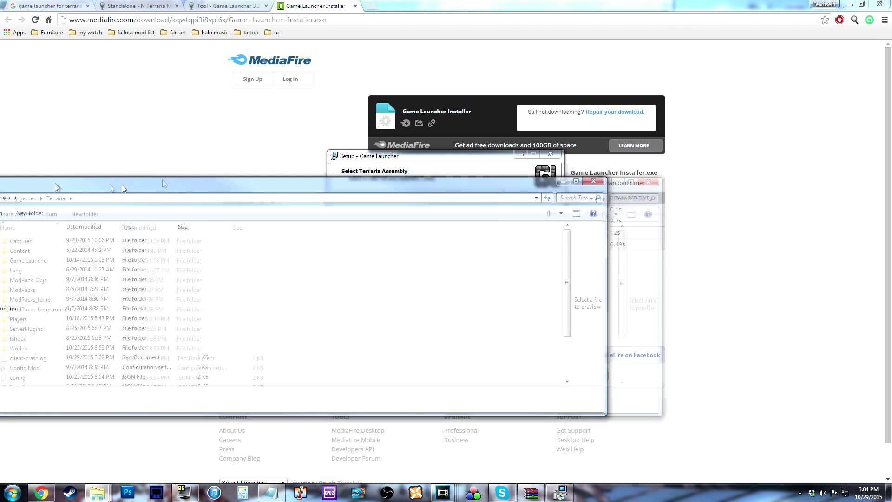
drag(261, 37, 257, 40)
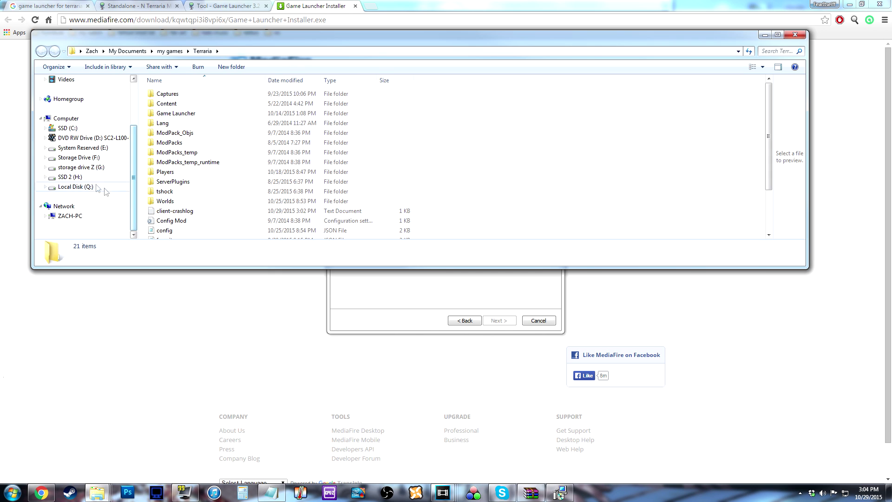
click(90, 179)
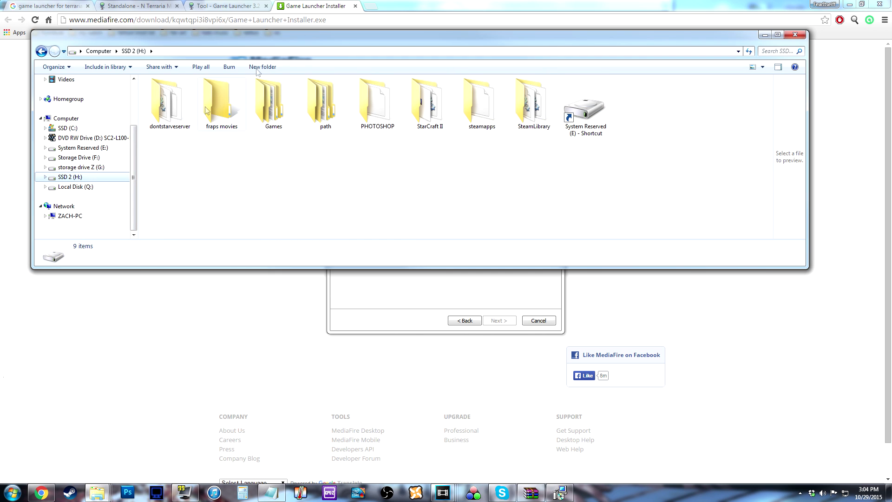
scroll(99, 125, up, 2)
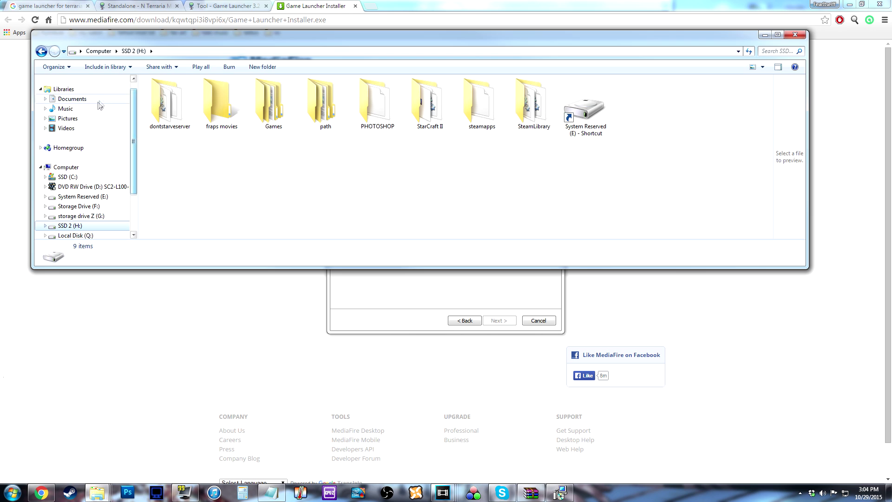
scroll(130, 173, down, 3)
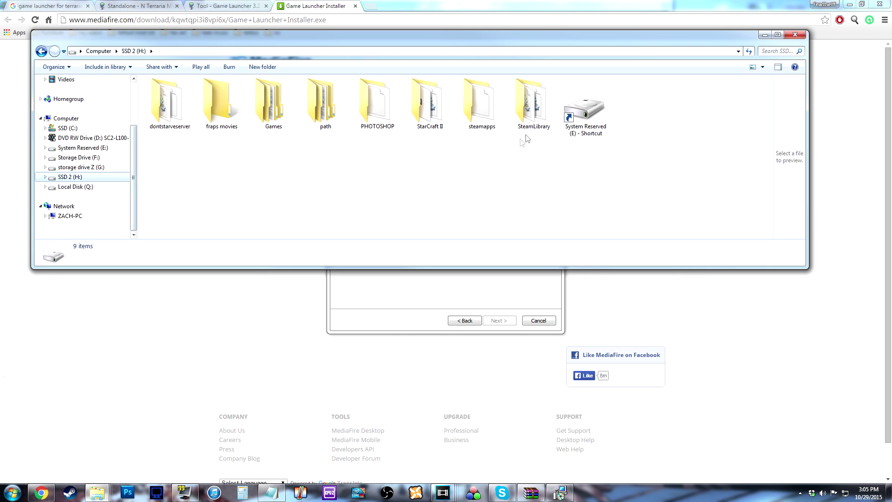
- Open H:\SteamLibrary\SteamApps\common\Terraria and check the TerrariaOriginalBackup file's details
double_click(531, 122)
click(181, 98)
double_click(181, 99)
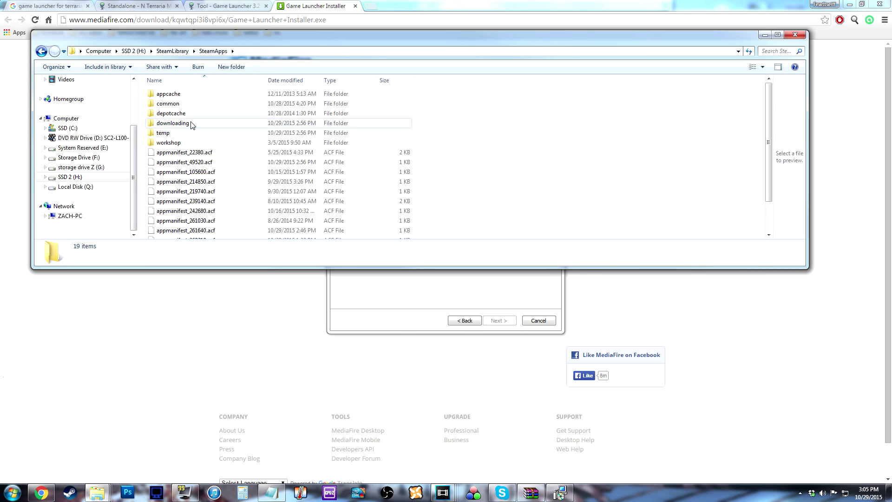
click(181, 107)
double_click(181, 107)
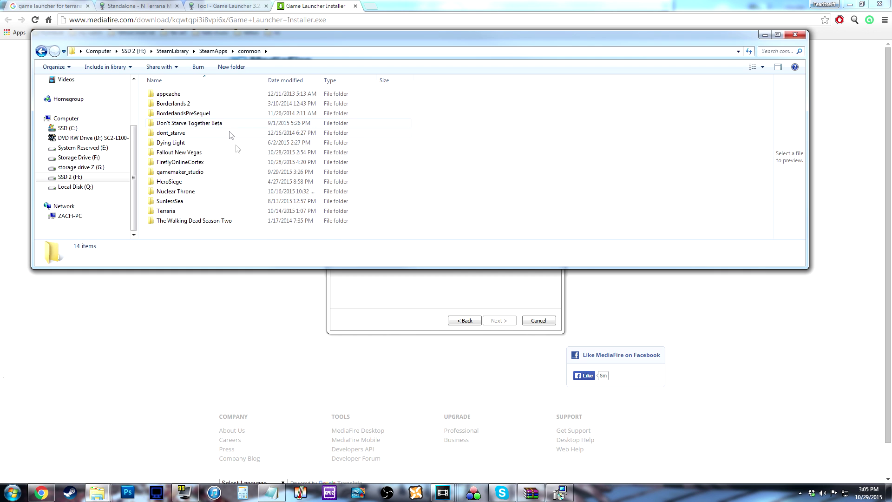
double_click(175, 214)
scroll(509, 207, down, 4)
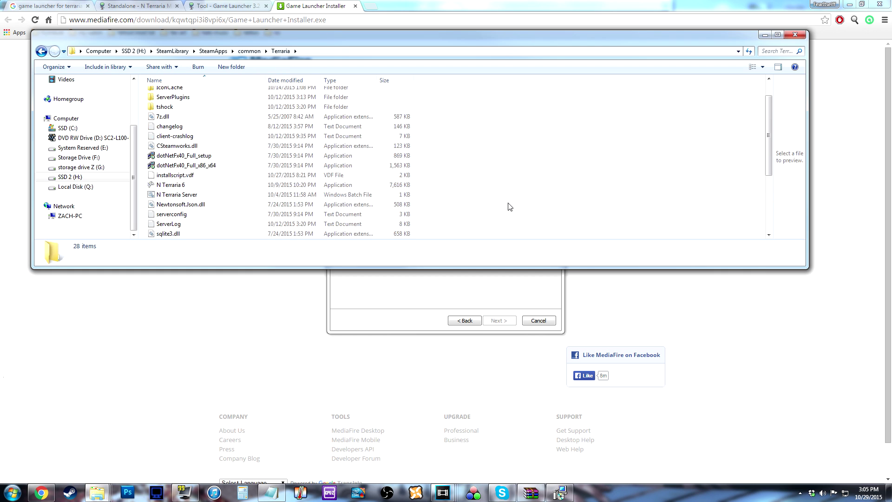
click(214, 224)
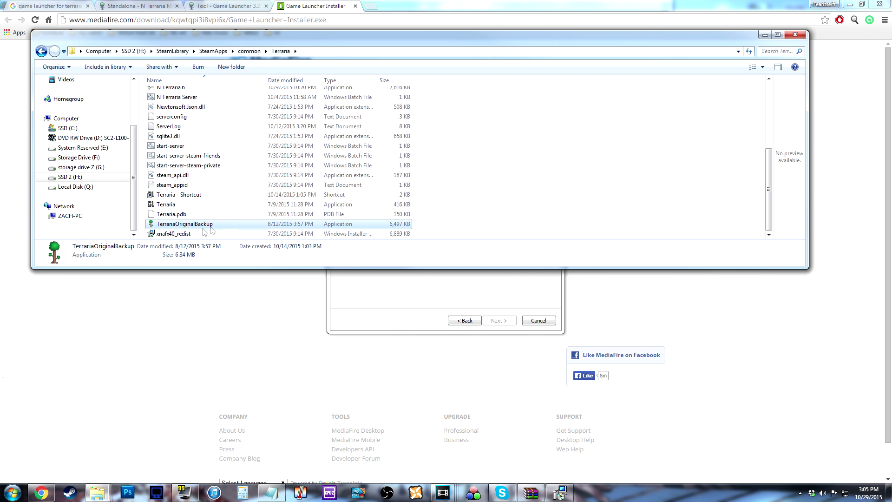
- Move the Terraria folder window off to the left and browse for the Terraria executable
drag(457, 39, 488, 51)
click(516, 163)
scroll(510, 187, up, 4)
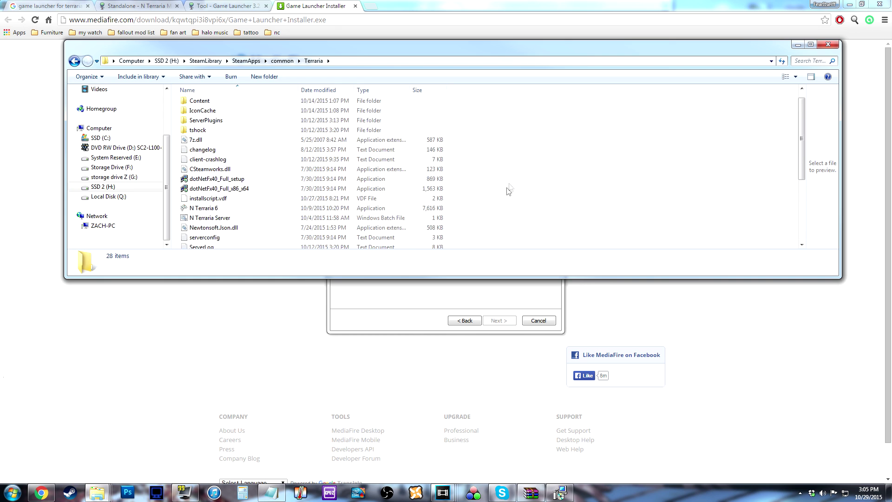
scroll(464, 228, down, 4)
scroll(260, 190, up, 2)
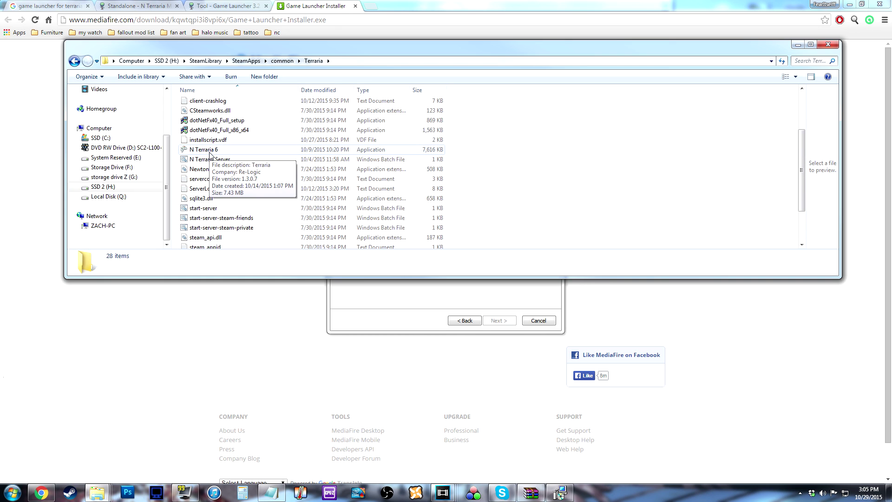
scroll(454, 215, down, 2)
drag(372, 73, 1, 60)
click(523, 220)
- Pick H:\SteamLibrary\SteamApps\common\Terraria\TerrariaOriginalBackup.exe as the Terraria assembly location
drag(514, 173, 442, 134)
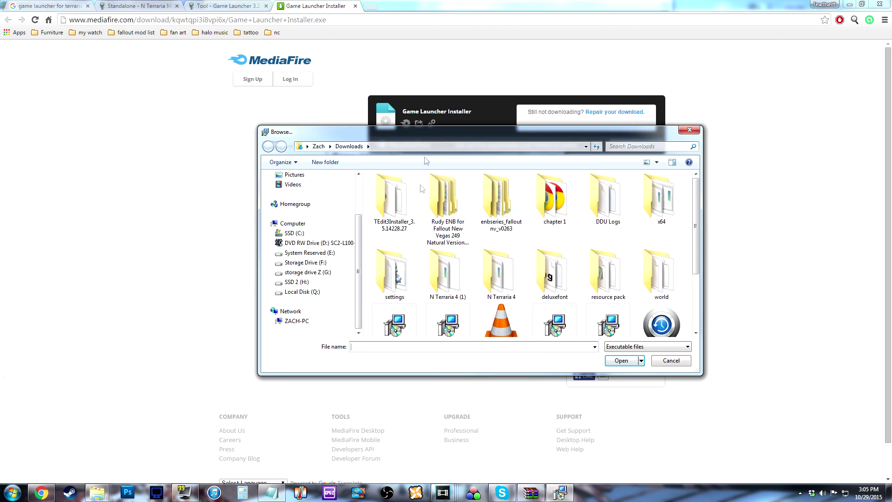
click(296, 282)
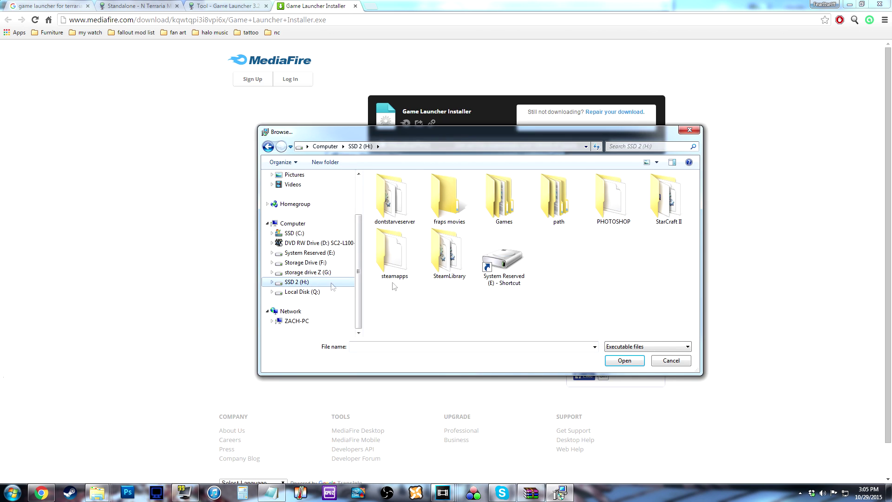
double_click(435, 256)
double_click(394, 189)
double_click(396, 199)
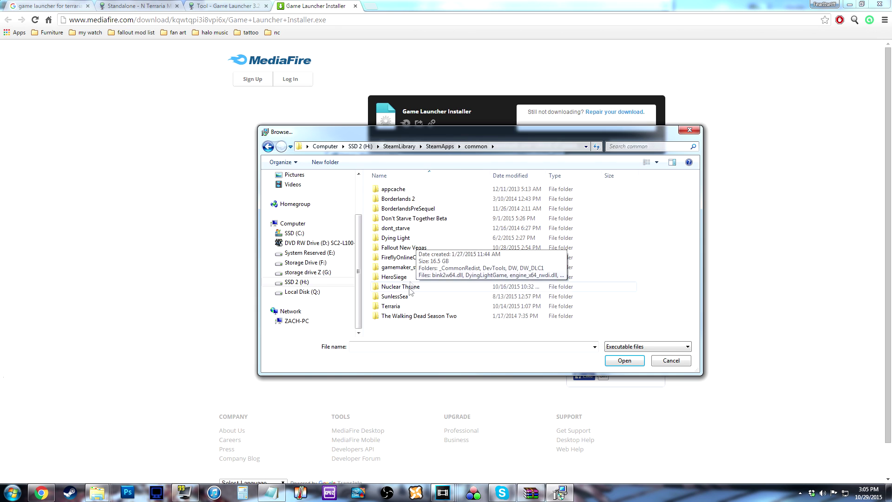
double_click(391, 306)
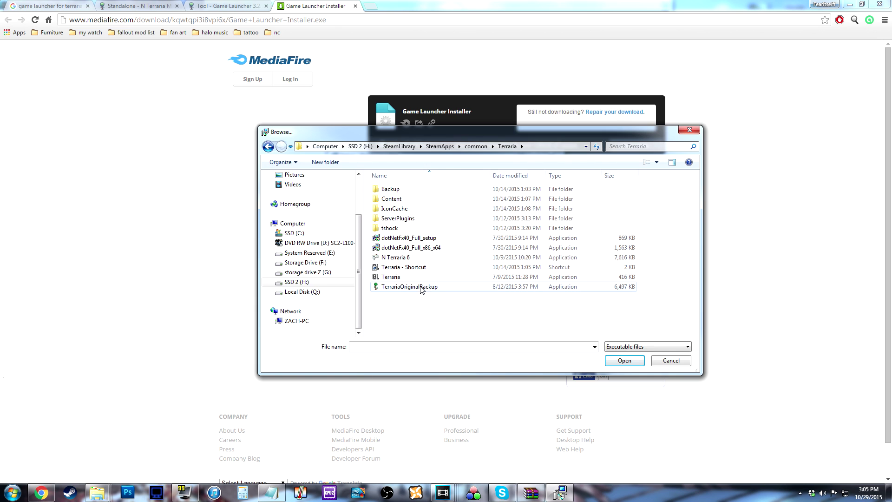
click(420, 288)
click(618, 361)
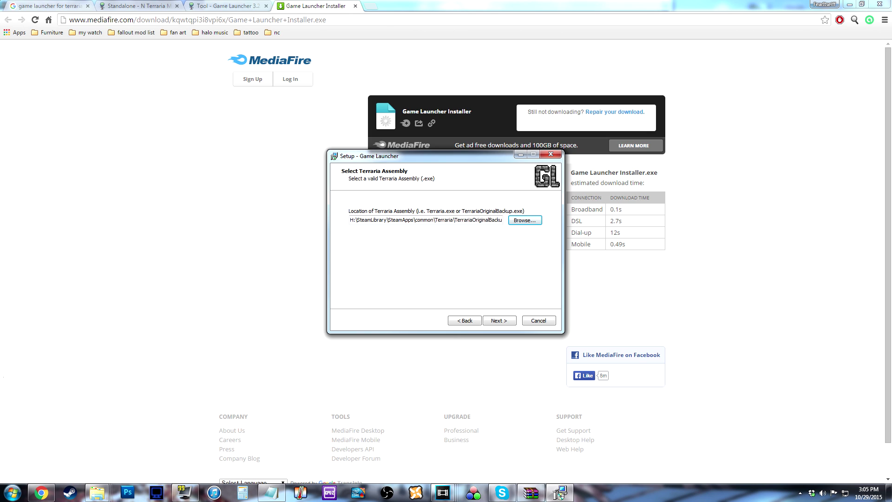
drag(435, 220, 506, 221)
- Cancel and exit Game Launcher Setup, then search Windows for 'game la'
click(475, 219)
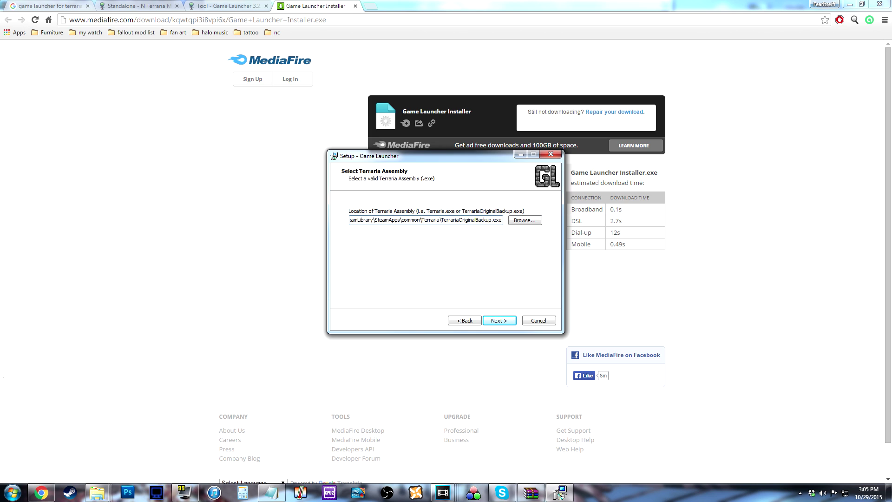
double_click(466, 219)
click(466, 220)
click(541, 325)
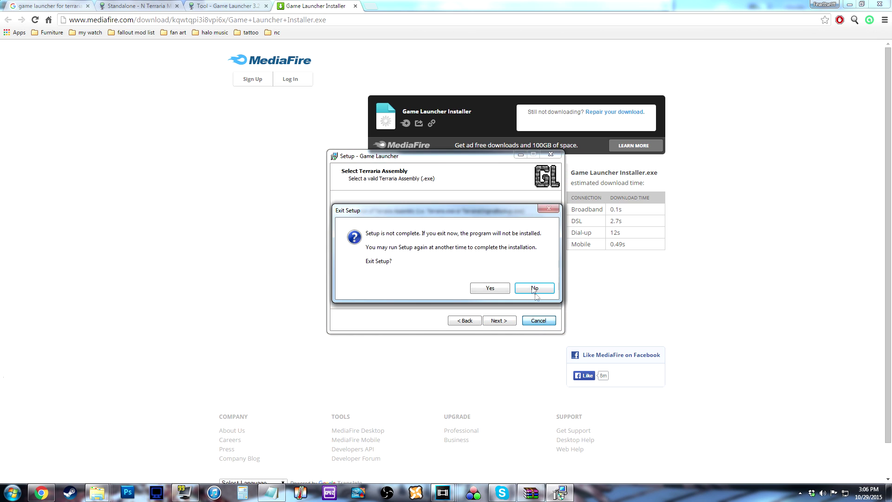
click(497, 290)
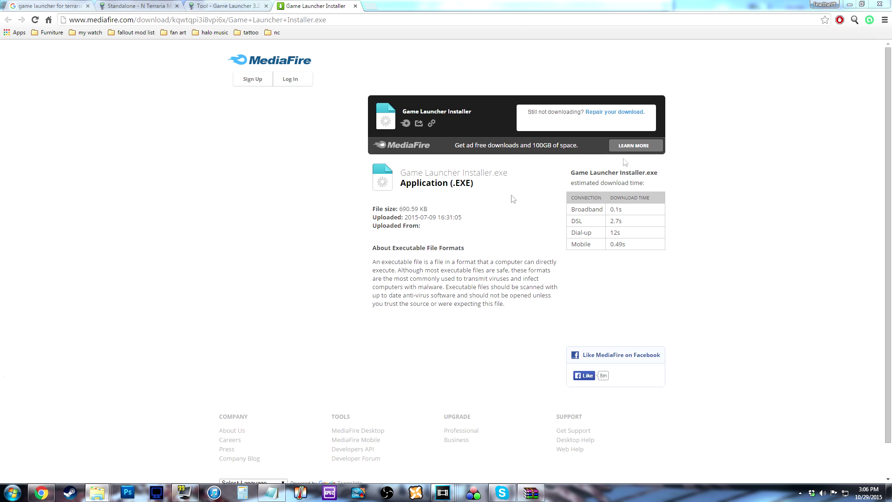
click(13, 492)
text(game la)
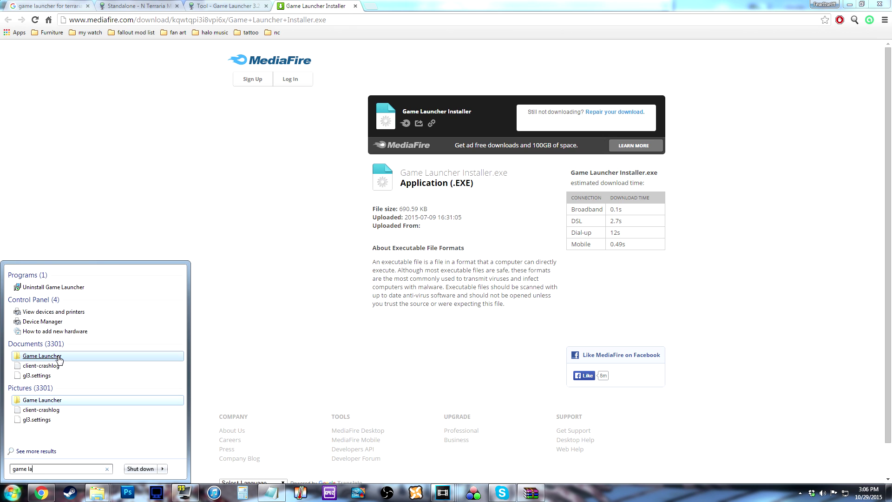
- Dismiss the Start search results and close the MediaFire Game Launcher Installer tab
click(102, 356)
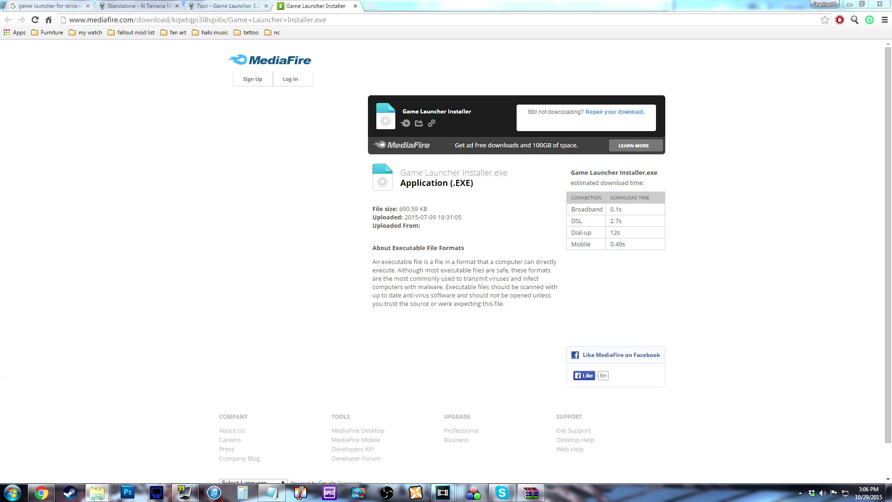
click(356, 6)
scroll(347, 270, down, 2)
scroll(344, 284, up, 2)
- Replace the Google query with 'n mod terraria 1.3' and search
click(75, 6)
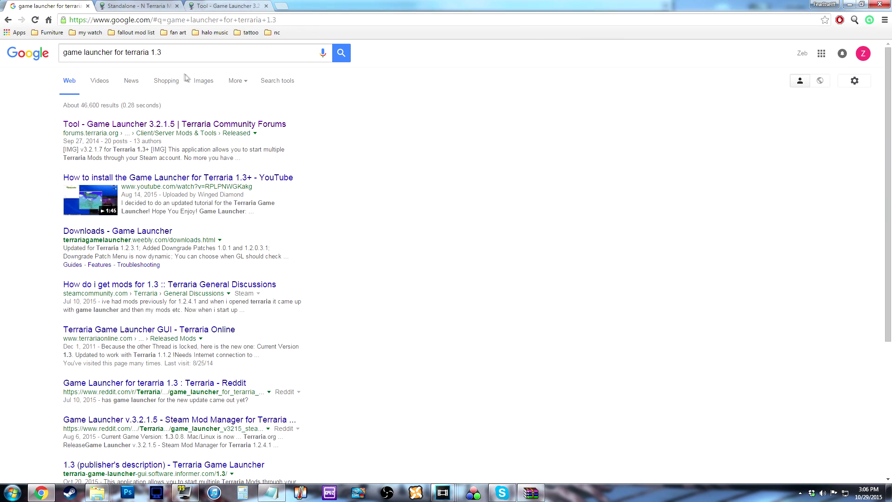
drag(161, 52, 30, 84)
text(n mod terraria 1.3)
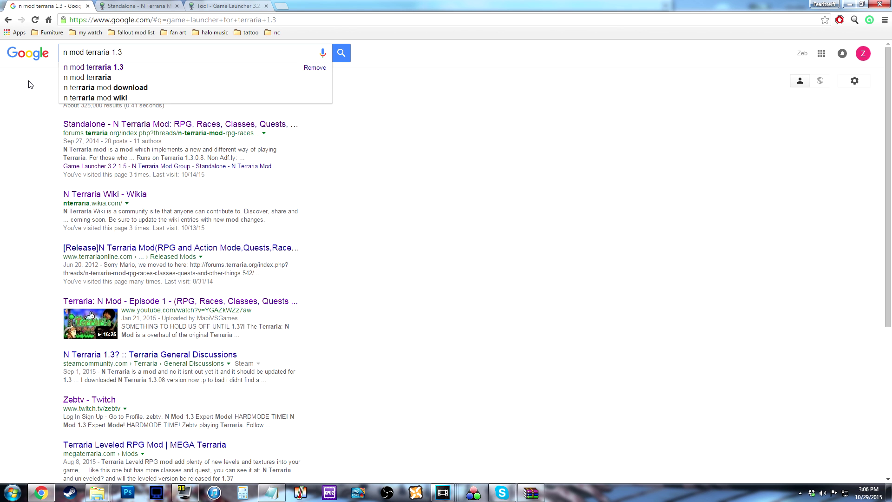
key(Return)
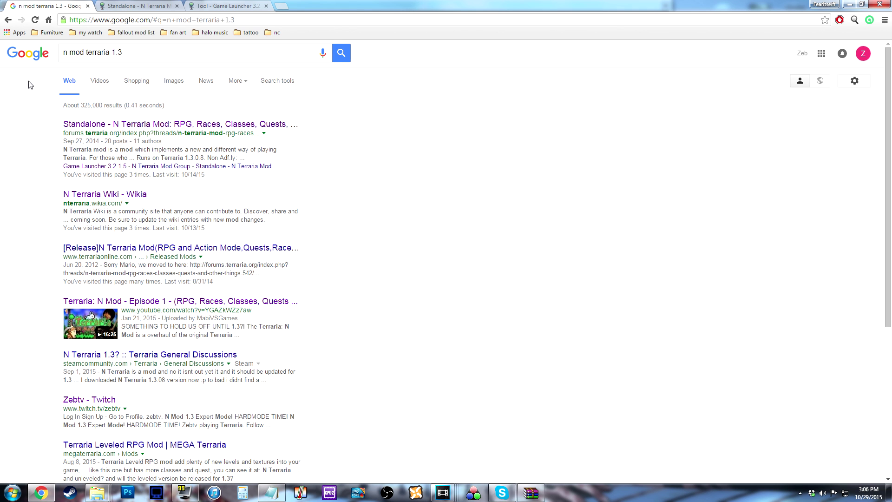
- Open the N Terraria Mod forum thread and download N Terraria 6.zip from its Dropbox link
click(181, 126)
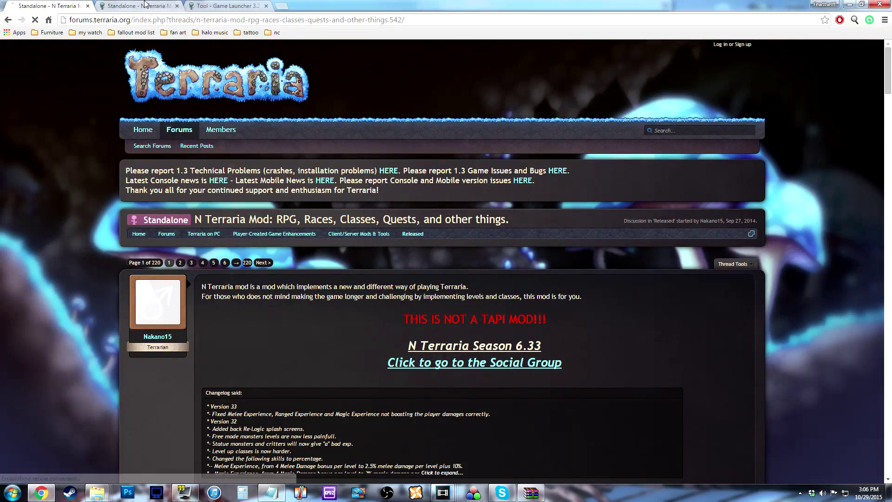
scroll(356, 251, down, 2)
scroll(350, 251, down, 10)
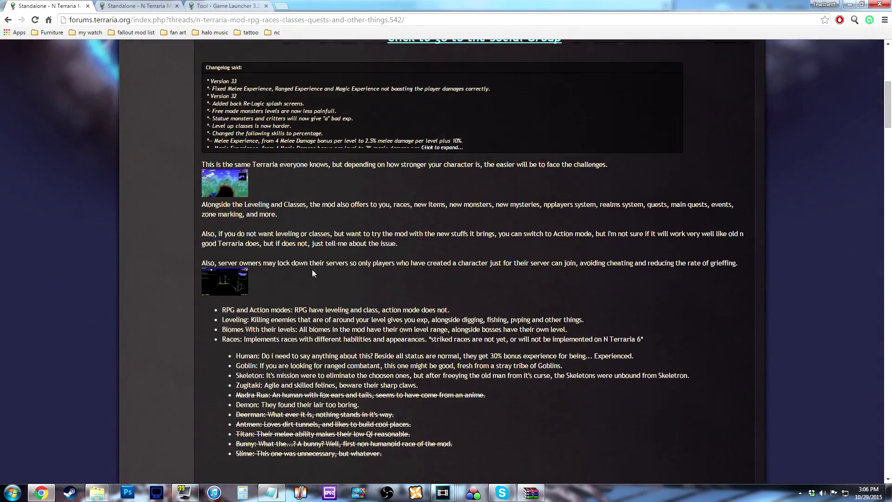
scroll(303, 303, up, 12)
scroll(303, 304, down, 15)
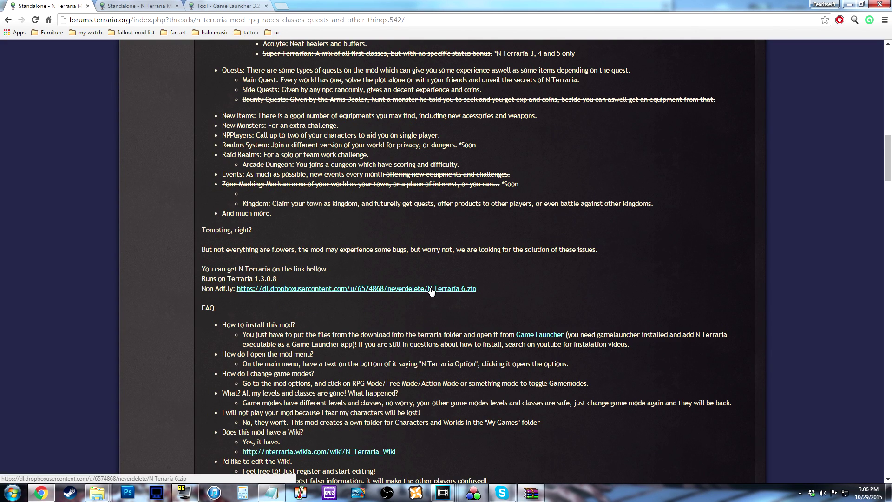
click(304, 288)
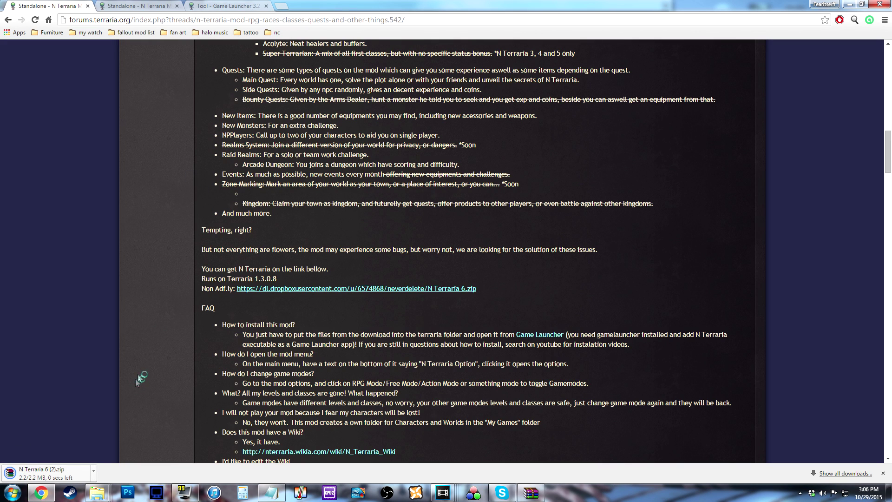
- Open N Terraria 6 (2).zip in WinRAR, close the license notice and reposition the window
click(48, 478)
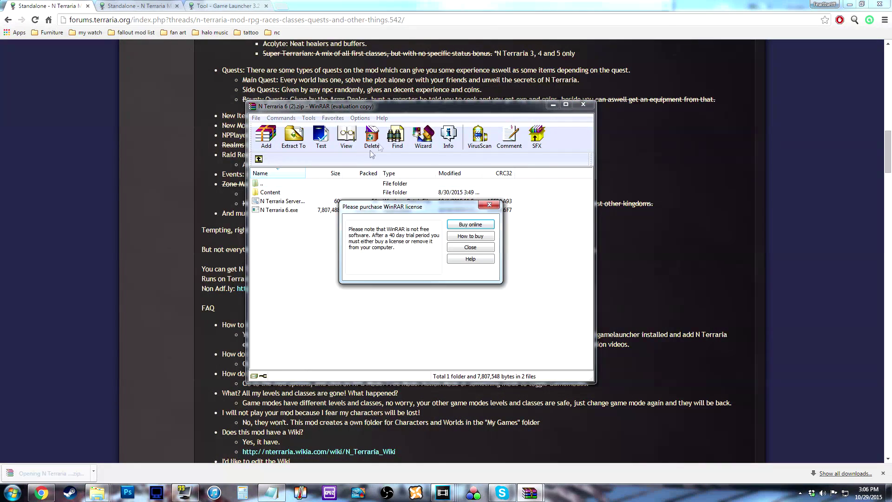
click(470, 248)
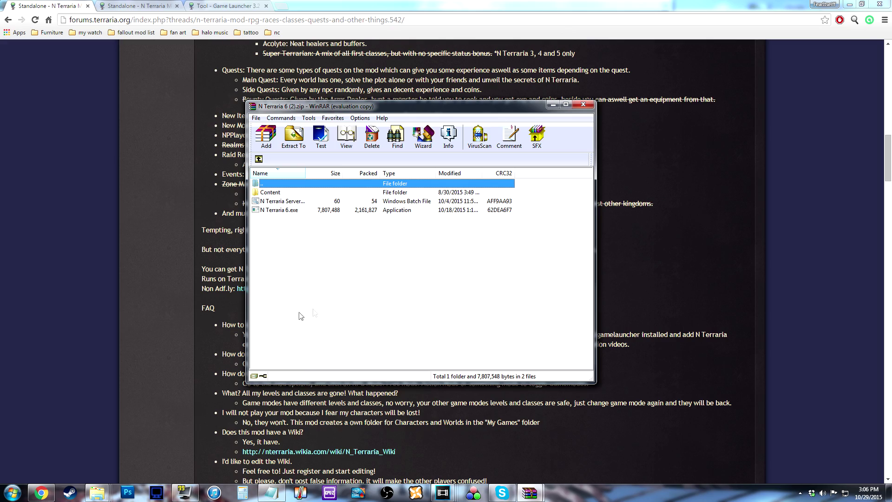
drag(446, 106, 289, 41)
- Read the forum FAQ's install instructions, then bring the N Terraria 6 (1).zip WinRAR window over the page
click(612, 219)
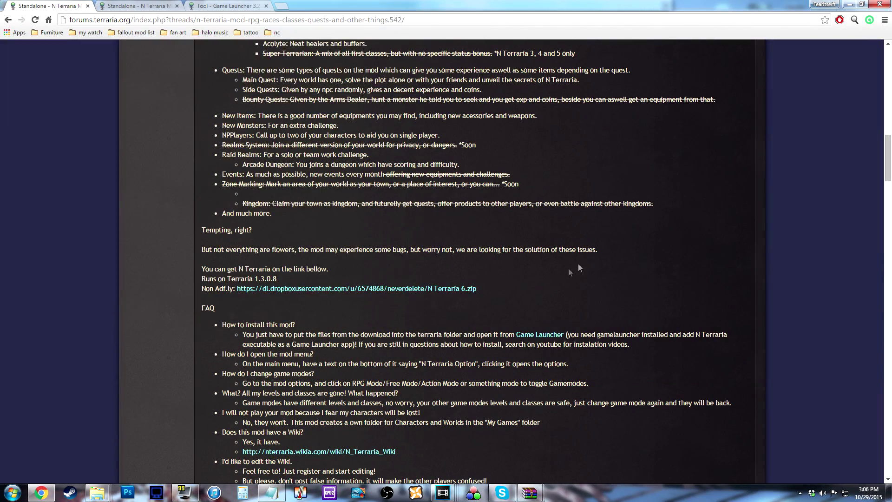
scroll(560, 272, down, 4)
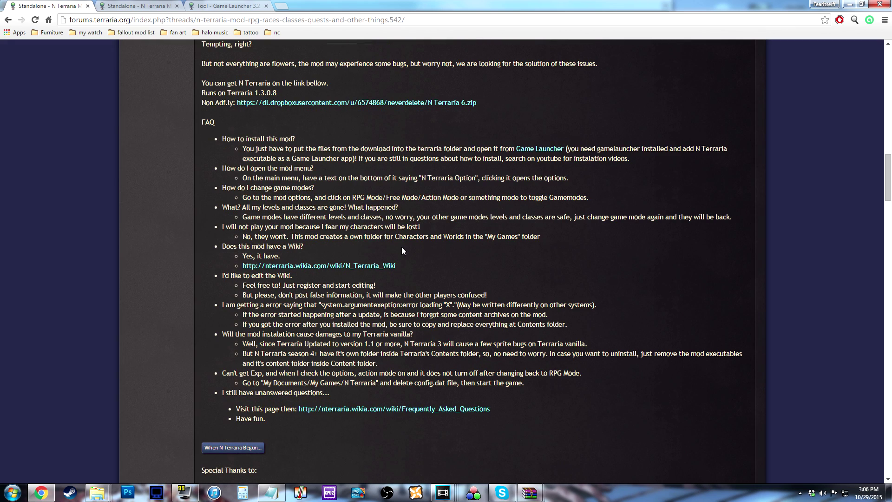
drag(230, 138, 289, 139)
click(288, 138)
drag(359, 148, 575, 168)
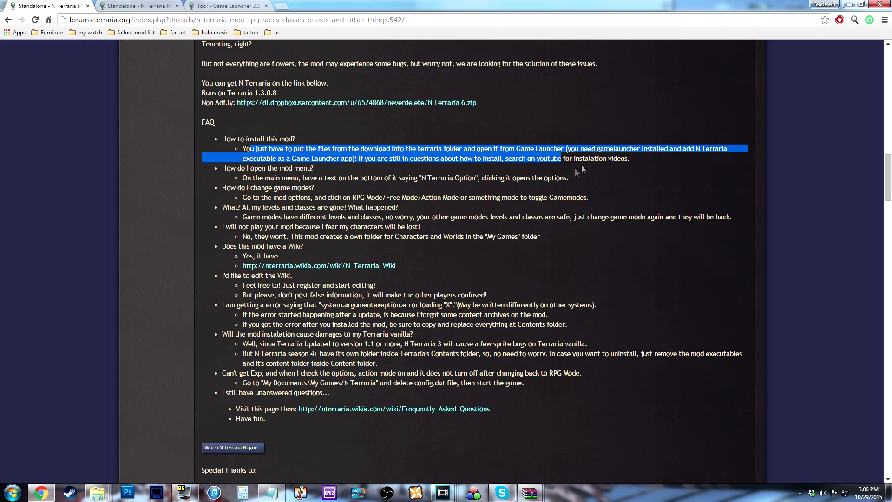
click(592, 163)
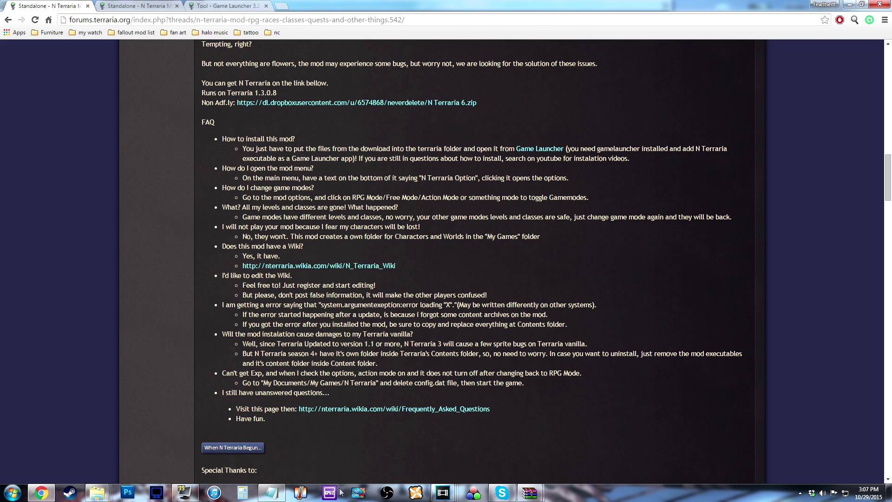
mouse_move(533, 494)
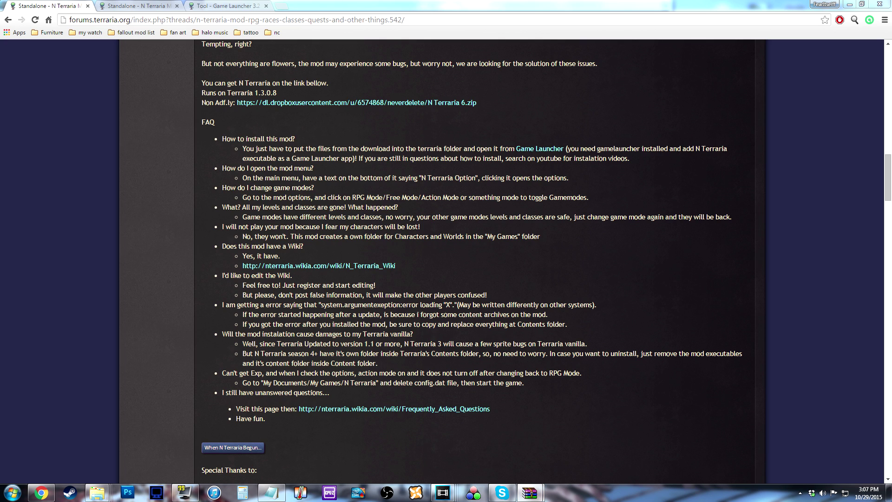
drag(180, 124, 527, 105)
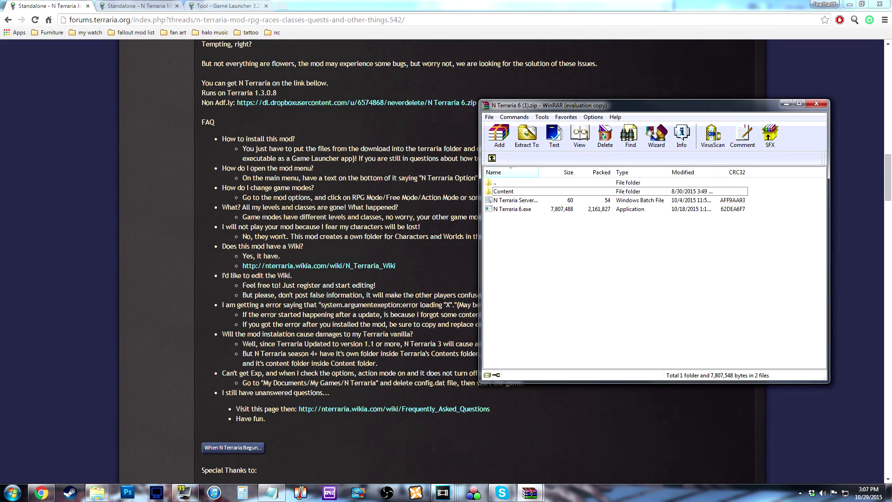
- Move the Game Launcher folder window aside and bring up the Steam Terraria folder window
key(alt+Tab)
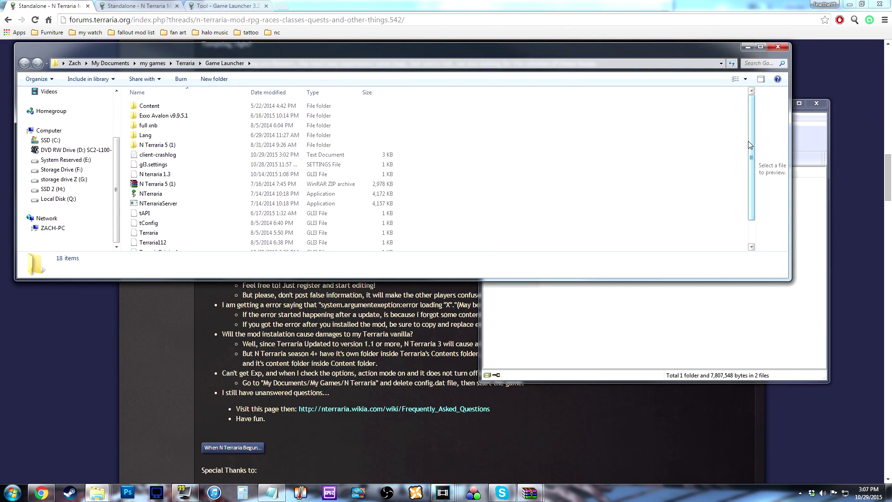
drag(584, 55, 310, 57)
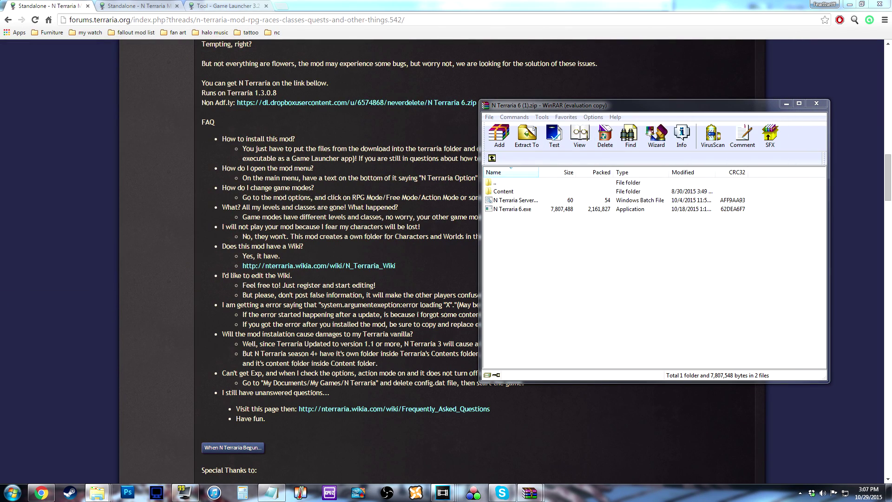
key(alt+Tab)
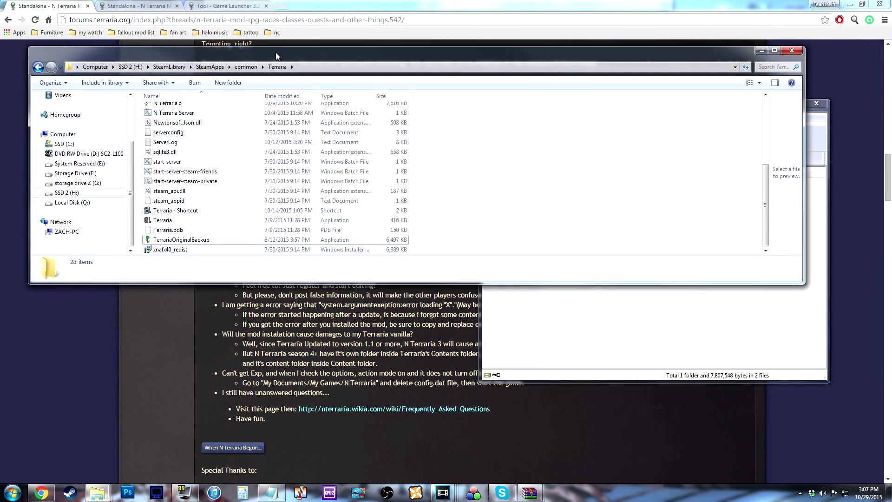
- Scroll through the files in the Steam Terraria folder window
drag(283, 64, 275, 52)
scroll(534, 194, up, 5)
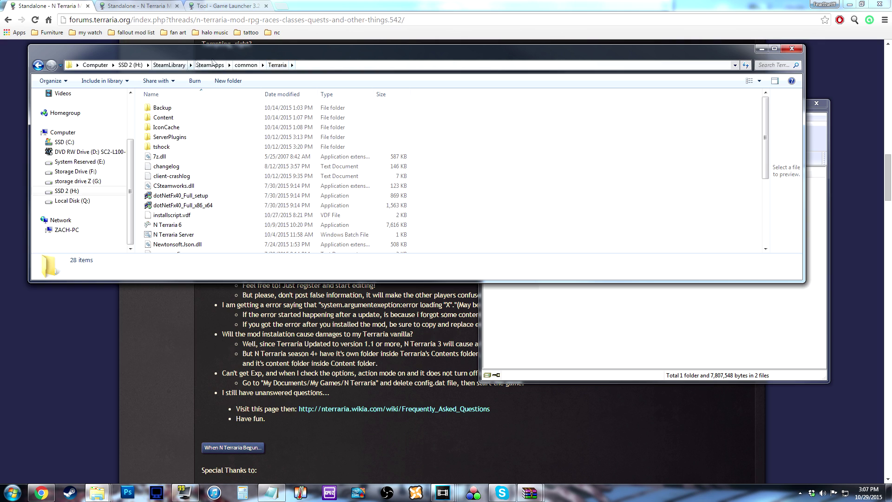
scroll(464, 185, down, 3)
scroll(465, 185, down, 2)
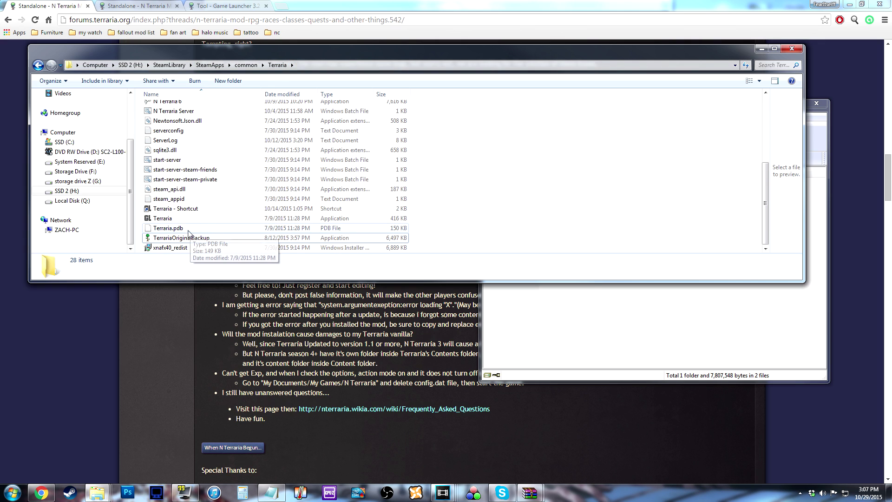
- Select the Terraria application, then bring the N Terraria 6 (1).zip WinRAR window forward
click(163, 219)
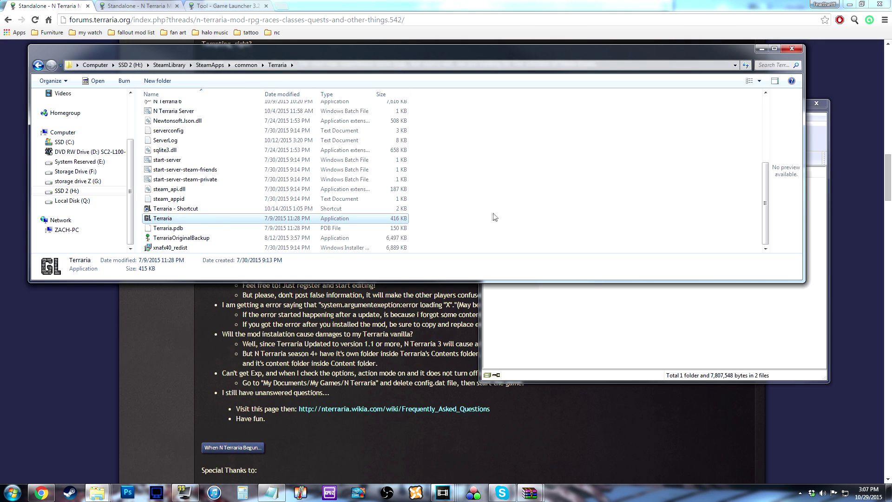
scroll(459, 220, up, 5)
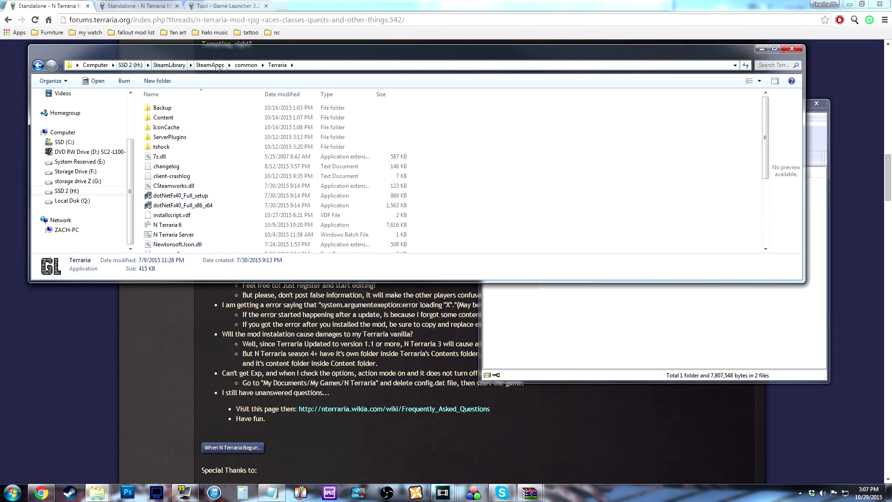
drag(131, 48, 133, 35)
click(593, 326)
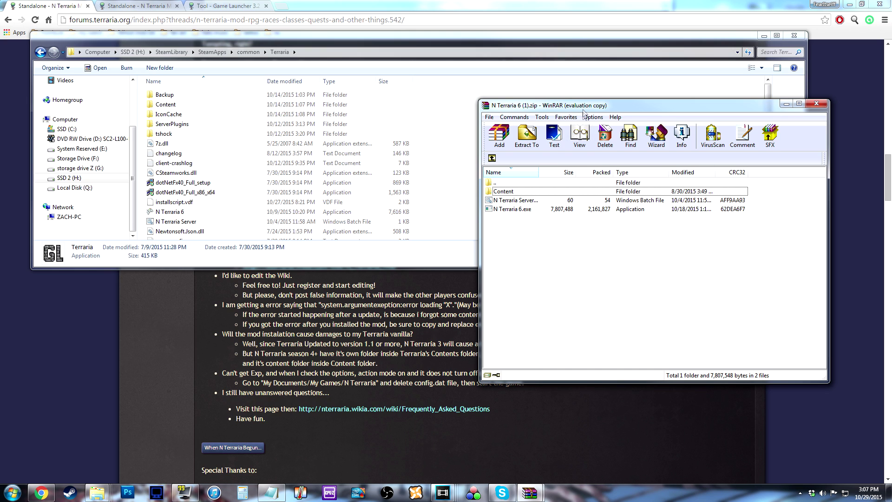
- Open WinRAR's Extraction path and options dialog for N Terraria 6 (1).zip
drag(586, 105, 581, 114)
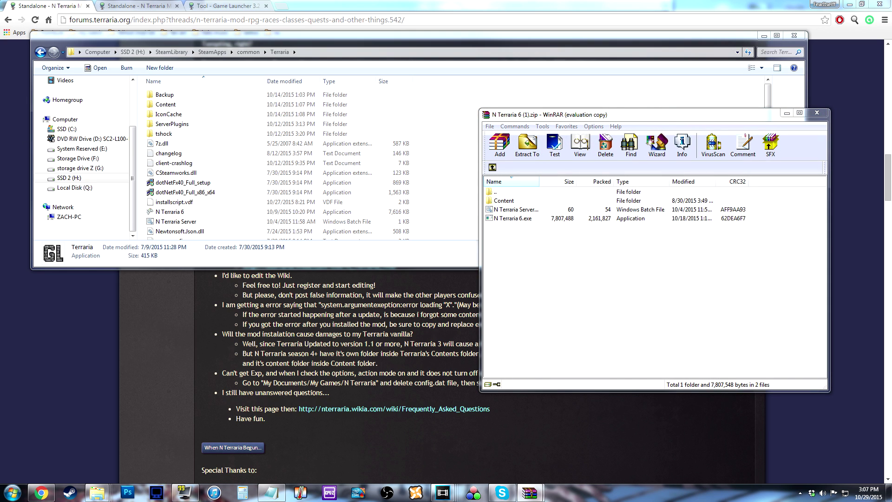
drag(295, 147, 448, 234)
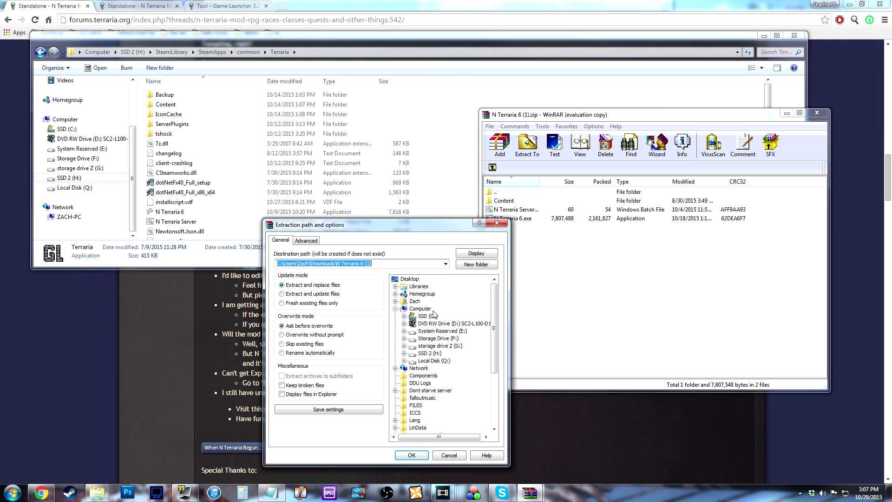
- Browse SSD 2 (H:) > SteamLibrary > SteamApps > common and choose Terraria as the destination
click(404, 356)
drag(492, 349, 490, 361)
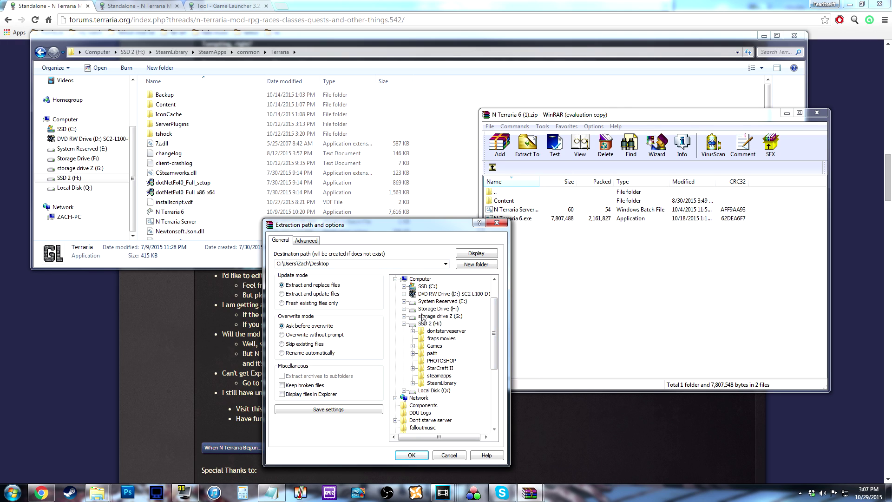
click(439, 382)
click(422, 390)
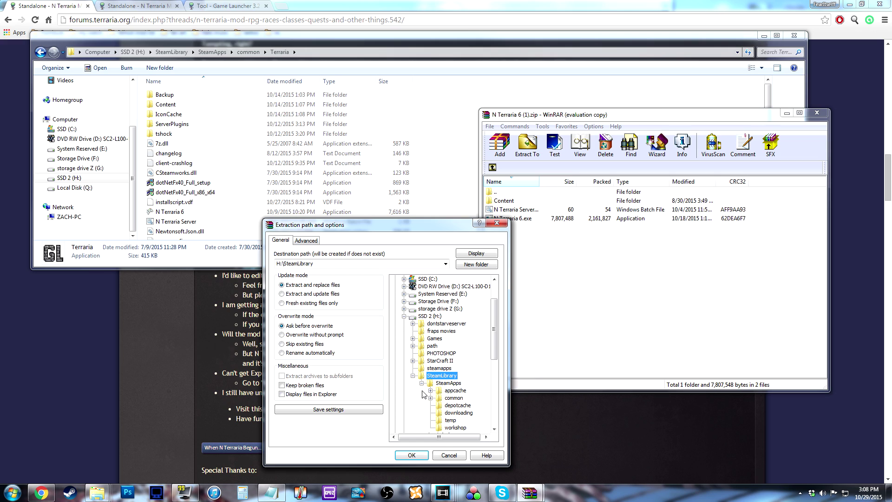
click(431, 398)
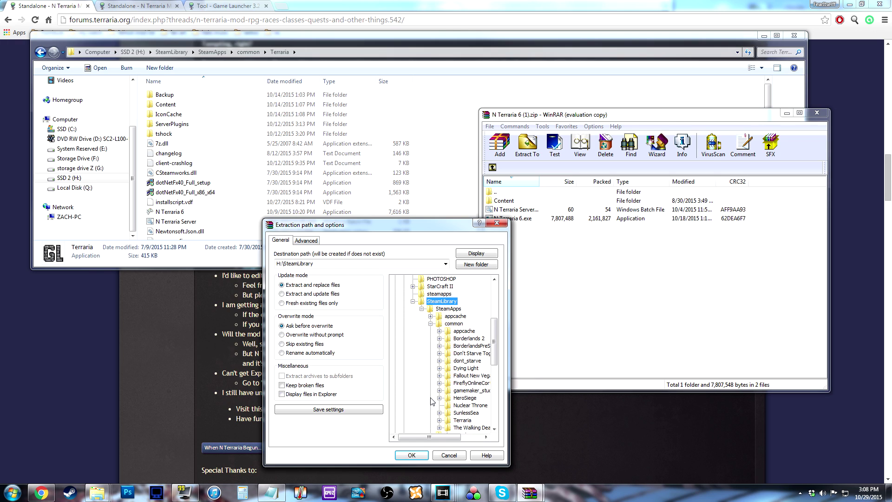
scroll(479, 365, down, 1)
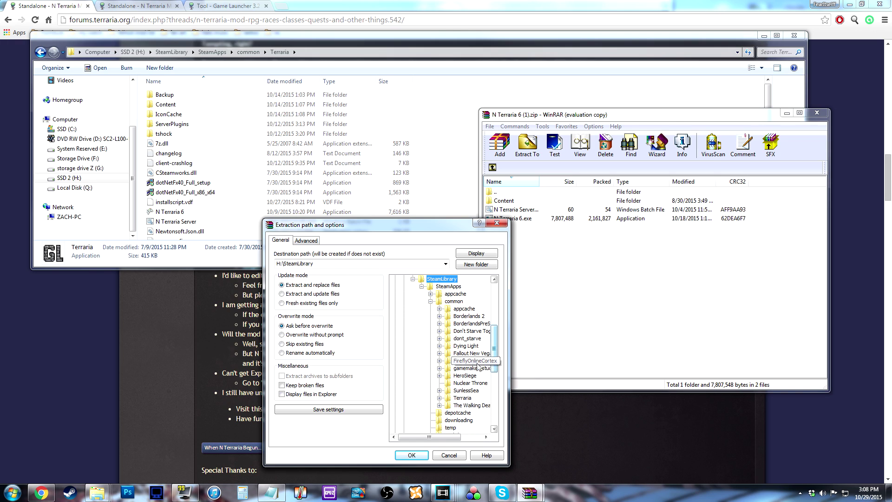
click(460, 399)
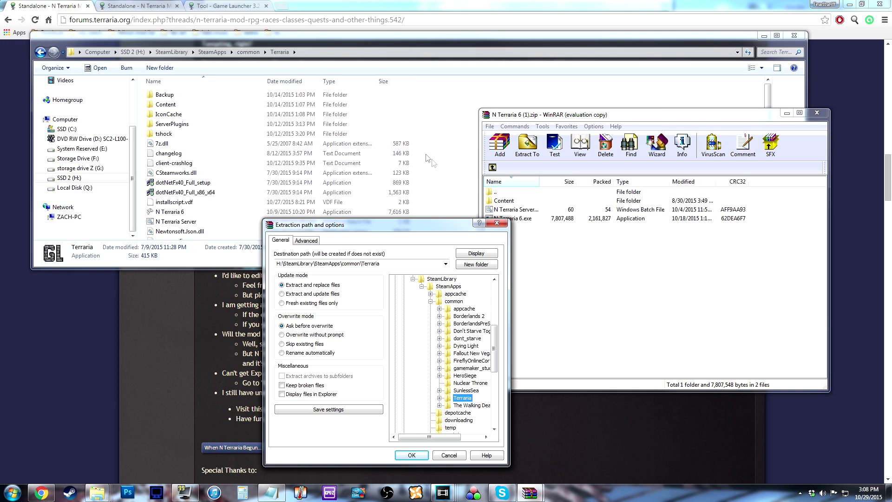
drag(426, 229, 388, 210)
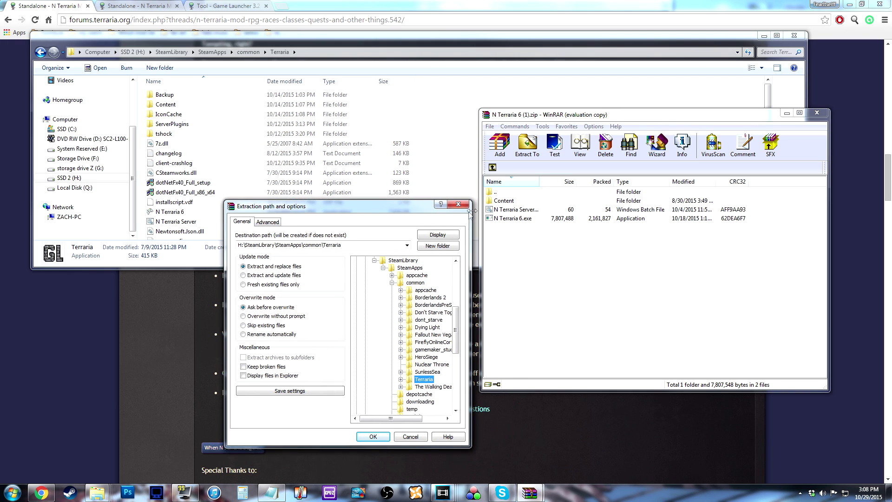